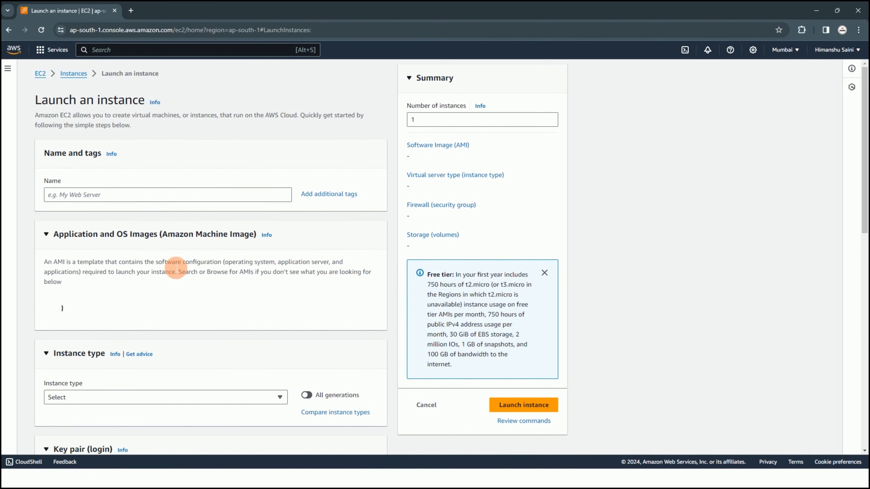
# Name the new instance First EC2
pyautogui.click(142, 197)
pyautogui.write('First EC2')
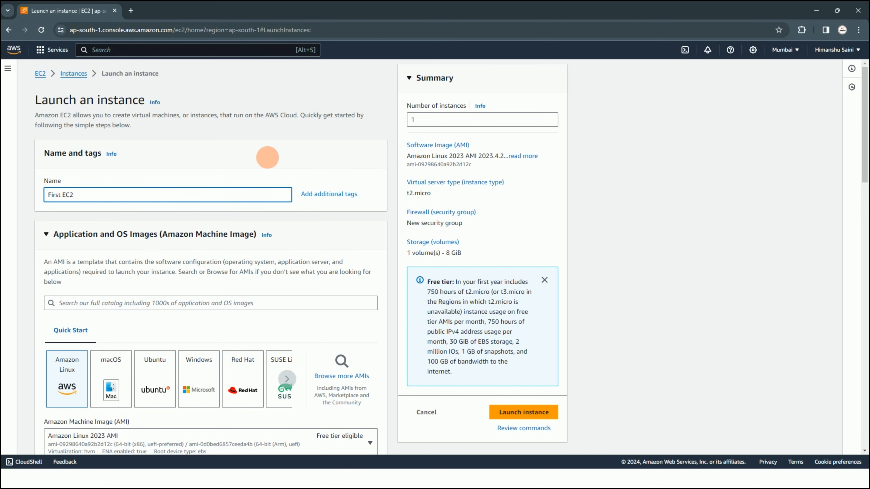
# Choose Amazon Linux 2 AMI (HVM) - Kernel 5.10, SSD Volume Type as the machine image
pyautogui.scroll(-5, 178, 314)
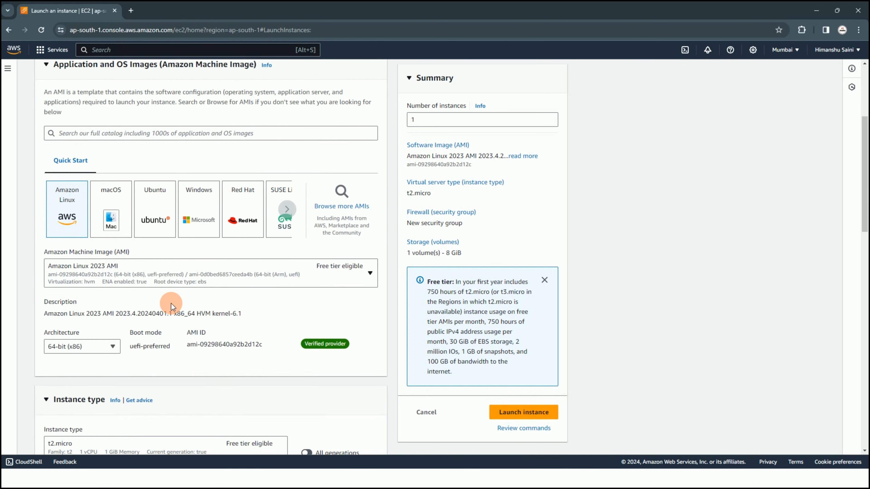
pyautogui.scroll(-3, 171, 303)
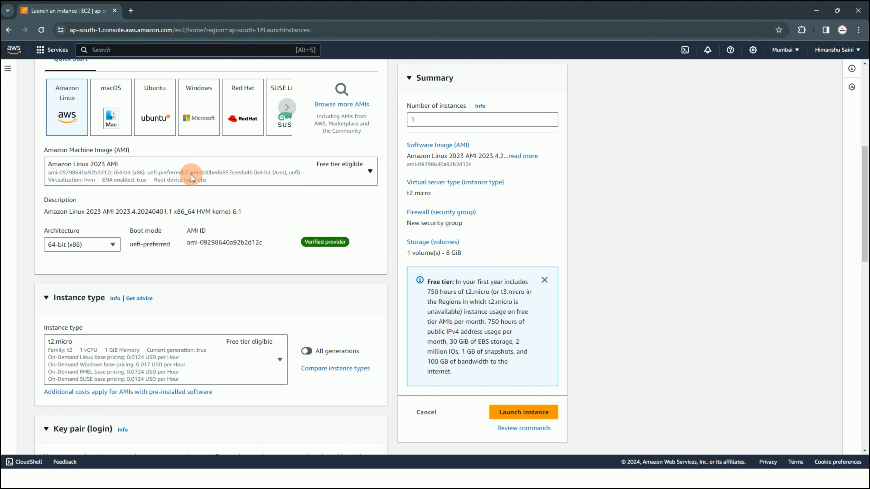
pyautogui.click(171, 173)
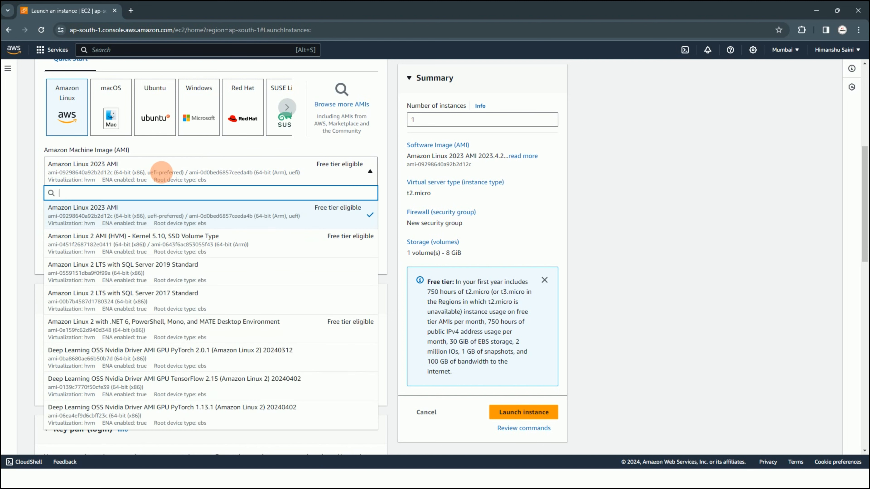
pyautogui.click(164, 236)
# Look through the available instance types and choose the free-tier-eligible t2.micro
pyautogui.scroll(-3, 167, 254)
pyautogui.click(166, 217)
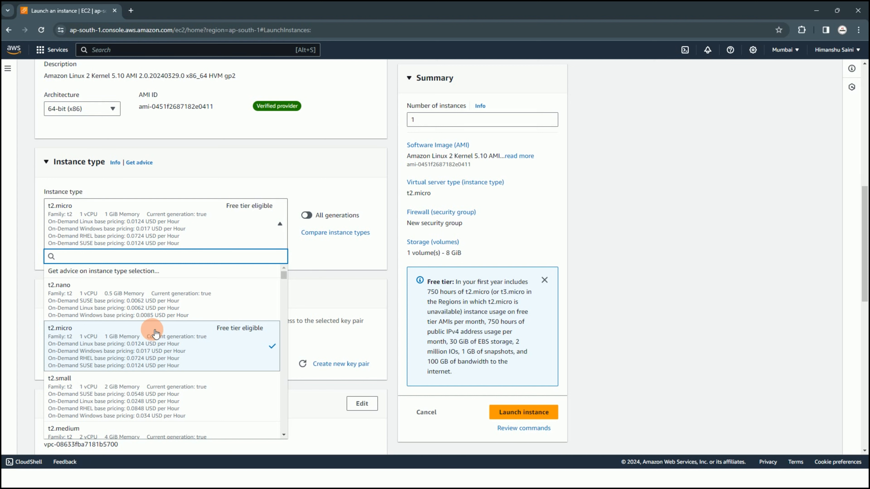
pyautogui.scroll(-2, 156, 333)
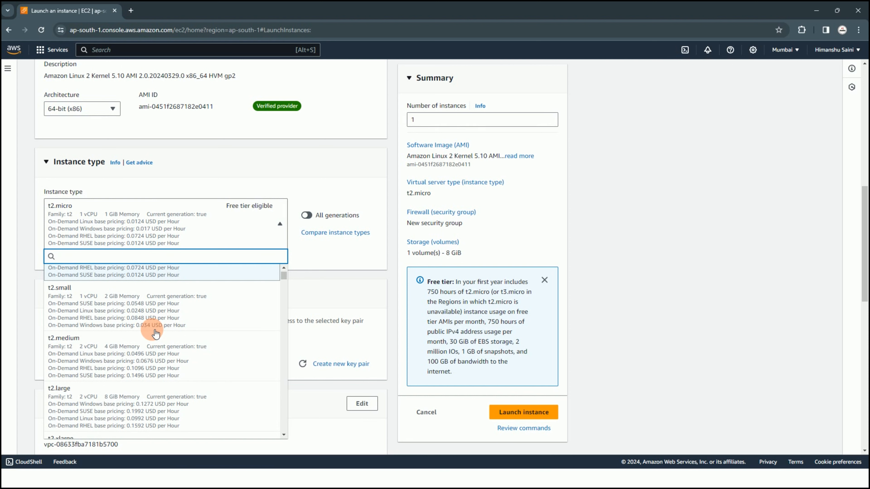
pyautogui.scroll(-8, 158, 335)
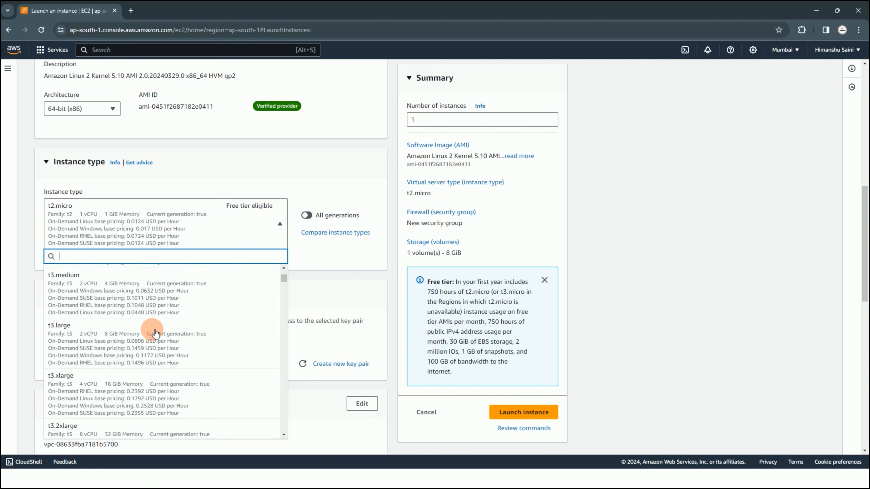
pyautogui.scroll(-1, 168, 344)
pyautogui.scroll(9, 175, 337)
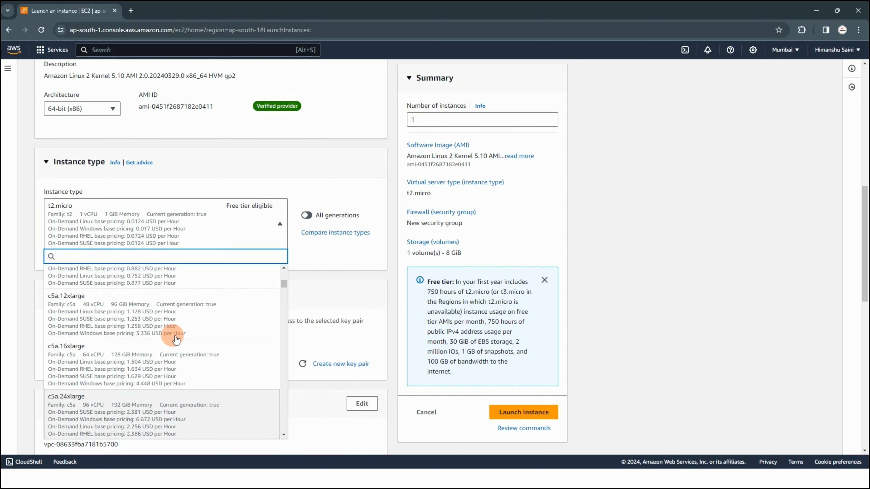
pyautogui.scroll(2, 182, 330)
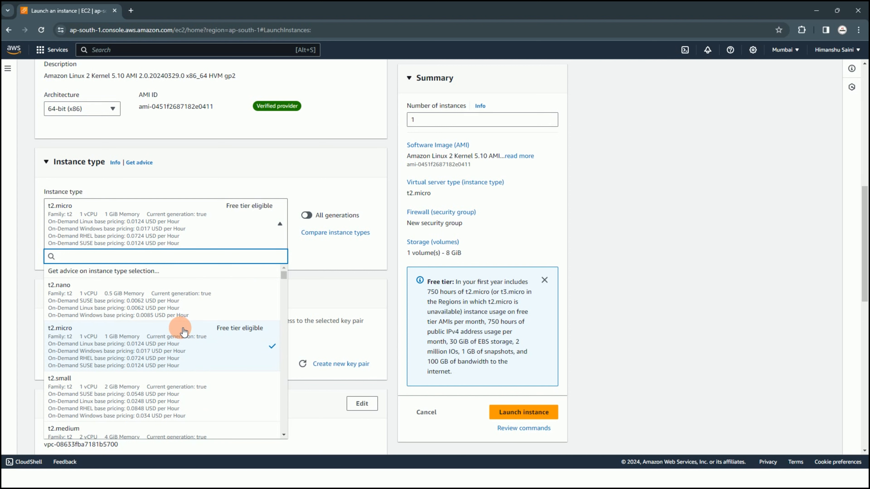
pyautogui.click(97, 341)
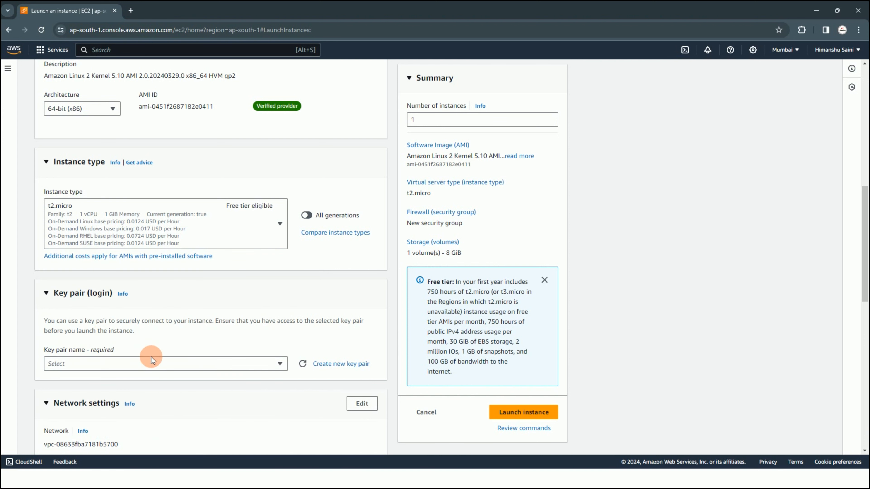
# Set the login option to proceed without a key pair
pyautogui.click(154, 363)
pyautogui.scroll(-3, 160, 360)
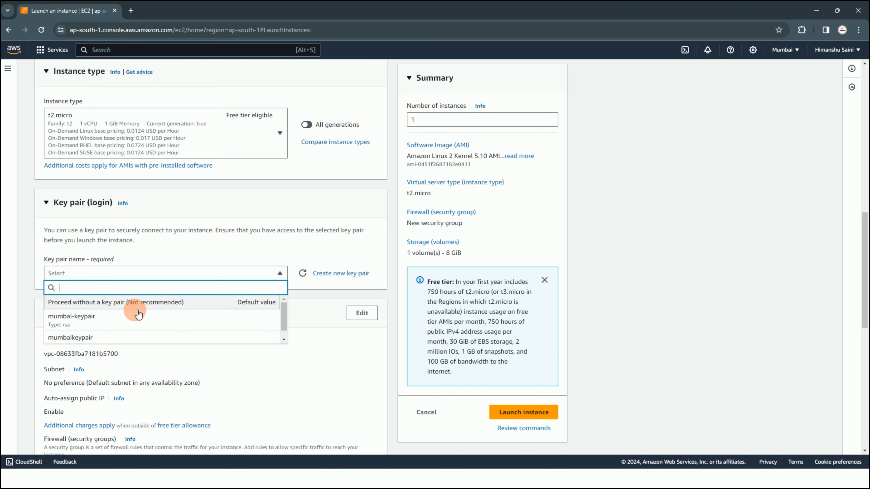
pyautogui.click(140, 301)
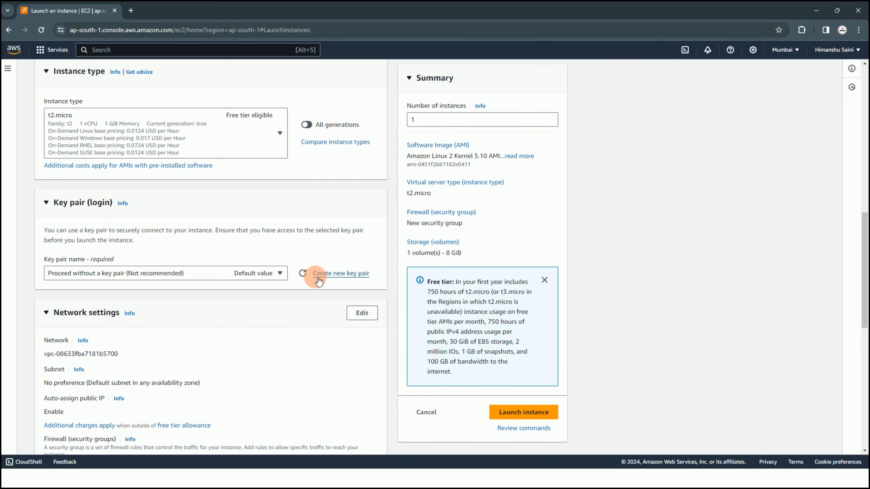
# Create an RSA key pair named test with the private key file in .ppk format
pyautogui.click(339, 279)
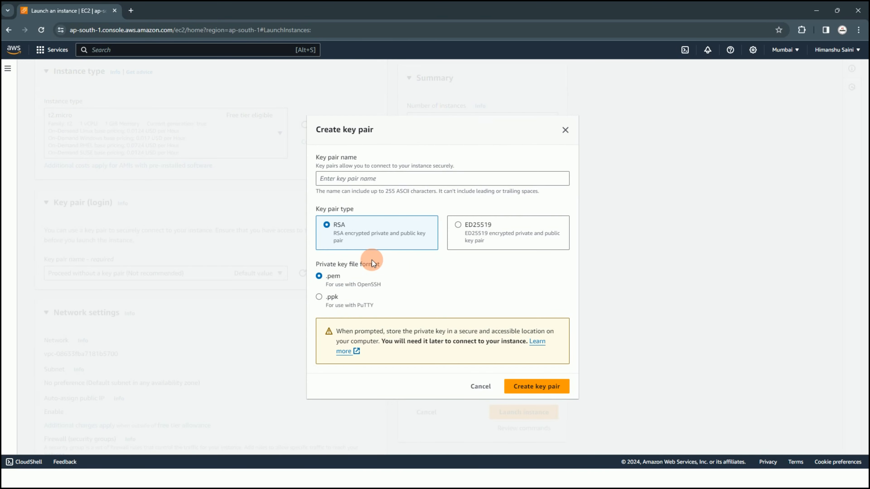
pyautogui.click(424, 183)
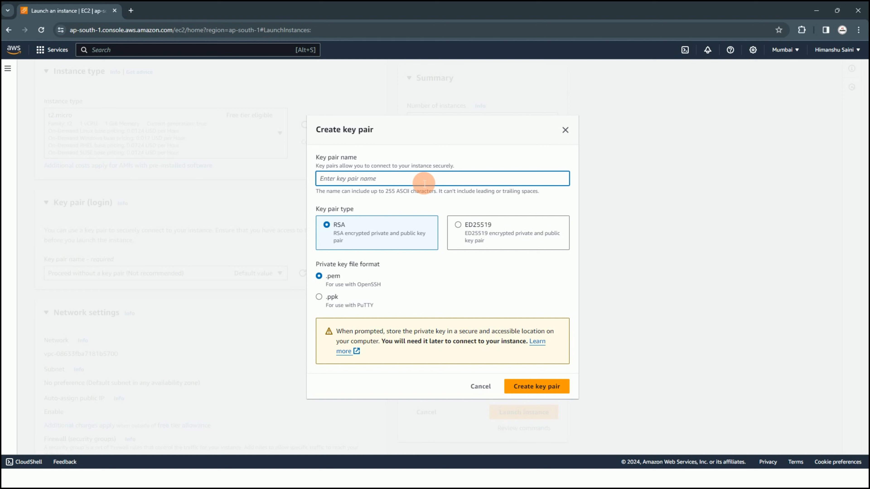
pyautogui.write('test')
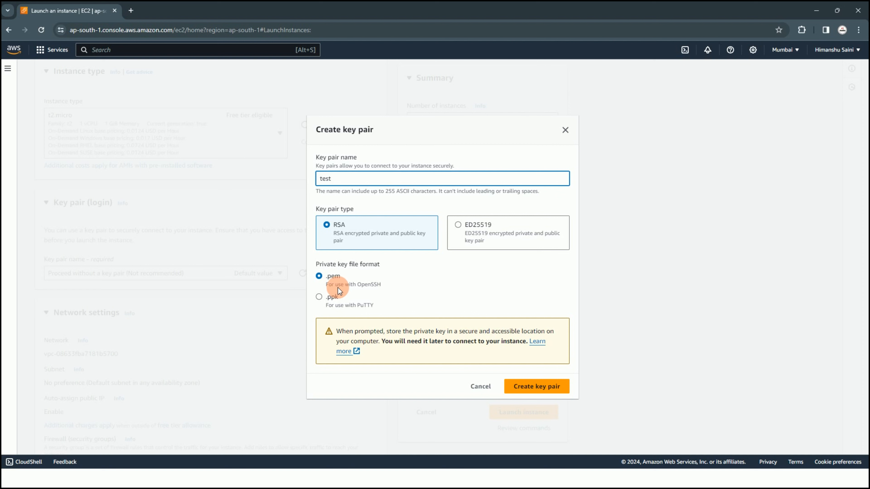
pyautogui.moveTo(393, 284)
pyautogui.mouseDown()
pyautogui.moveTo(324, 281)
pyautogui.moveTo(396, 288)
pyautogui.mouseUp()
pyautogui.click(400, 312)
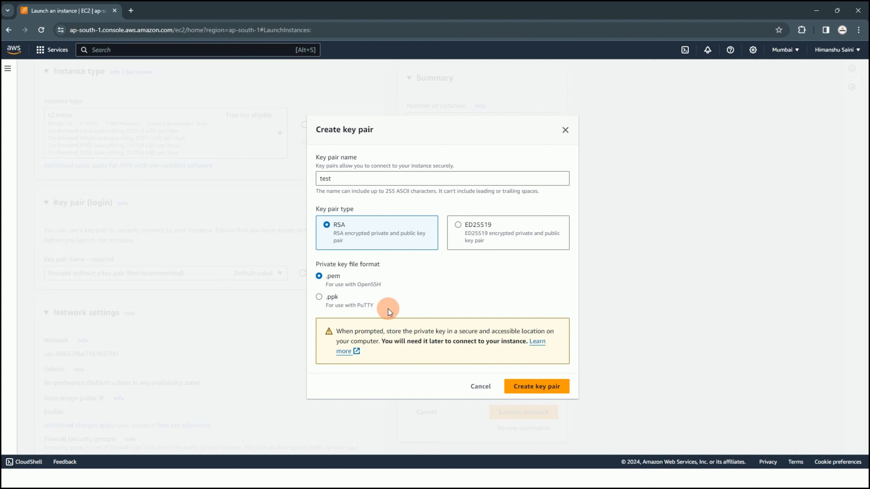
pyautogui.moveTo(380, 306); pyautogui.dragTo(342, 306)
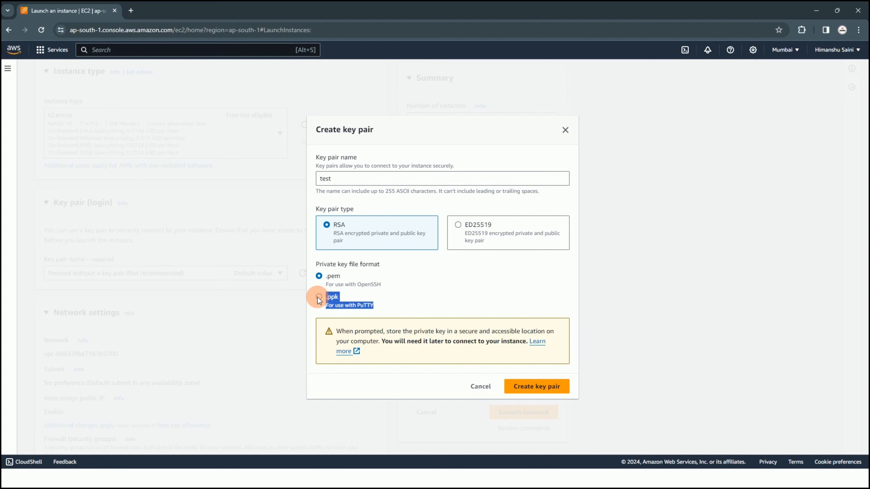
pyautogui.click(328, 303)
pyautogui.click(480, 304)
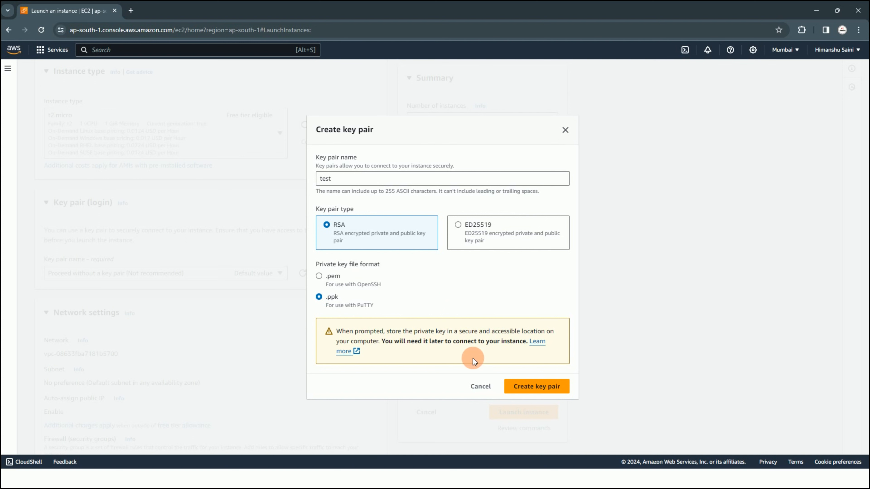
pyautogui.click(530, 389)
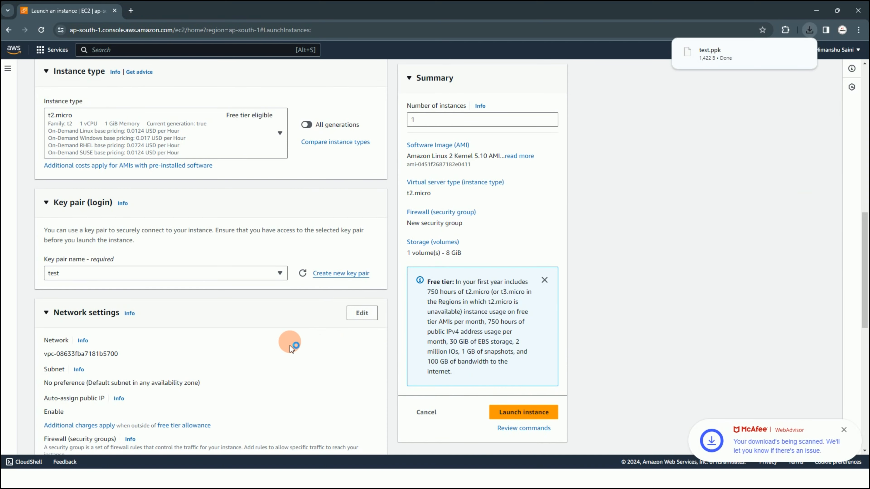
# Open the network settings for editing and keep the default VPC with No preference as the subnet
pyautogui.scroll(-2, 276, 348)
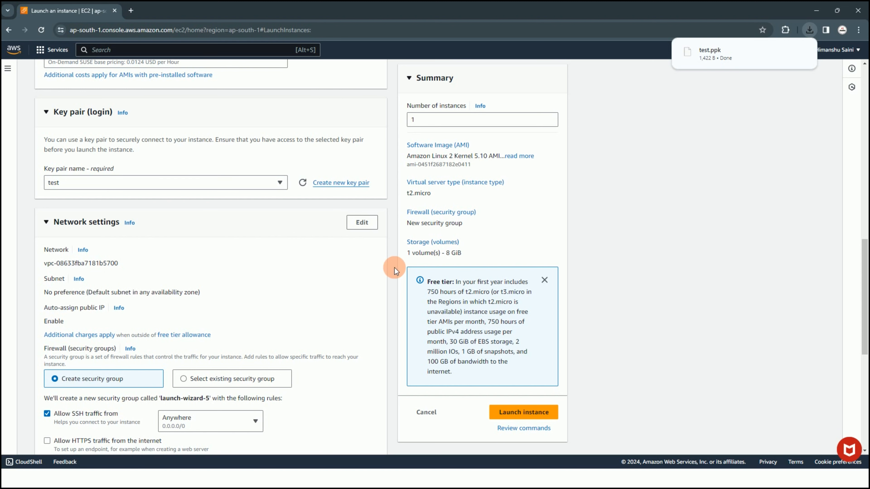
pyautogui.scroll(-1, 264, 268)
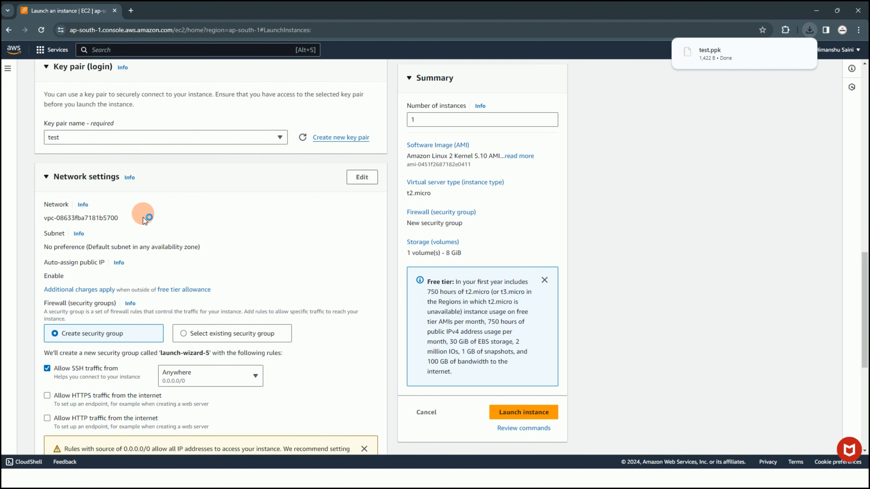
pyautogui.scroll(-1, 137, 213)
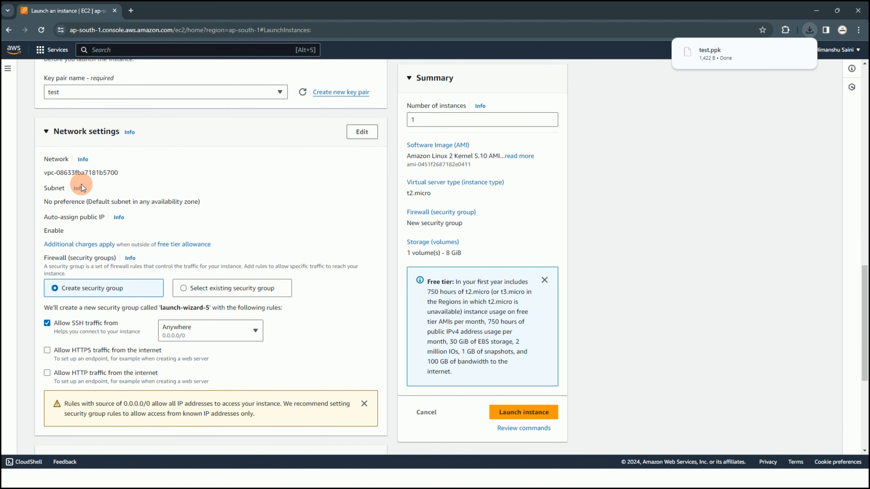
pyautogui.click(362, 131)
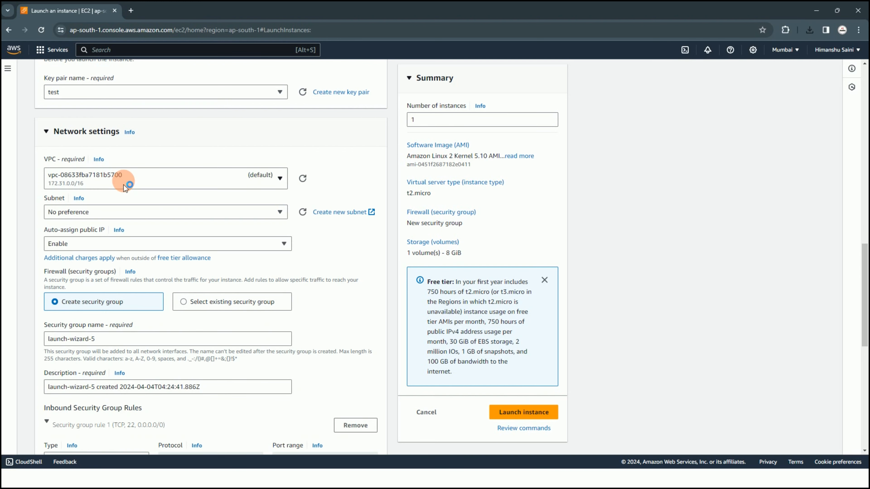
pyautogui.click(124, 185)
pyautogui.click(149, 177)
pyautogui.click(156, 207)
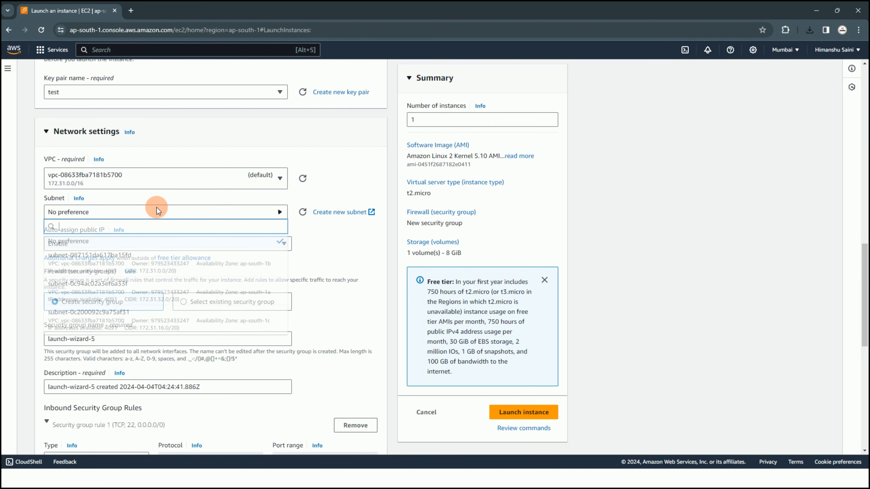
pyautogui.click(163, 237)
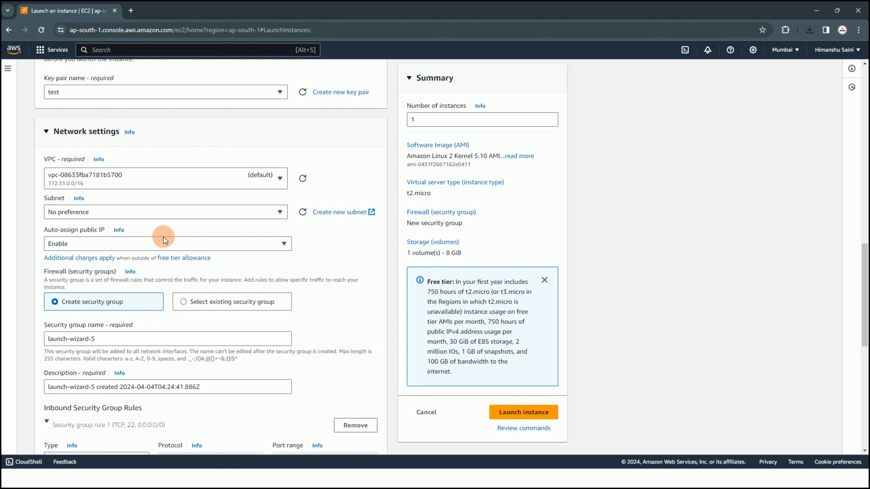
# Examine the options for auto-assigning a public IP, leaving Enable selected
pyautogui.click(157, 246)
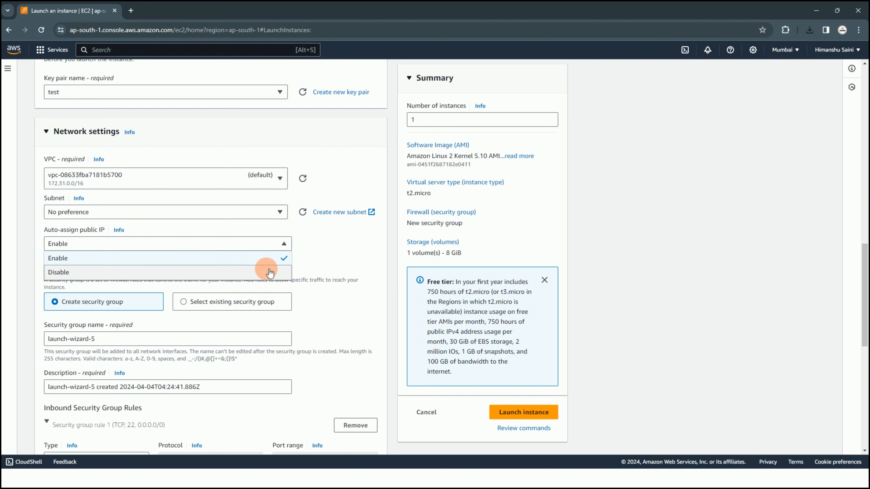
pyautogui.click(325, 243)
pyautogui.click(246, 244)
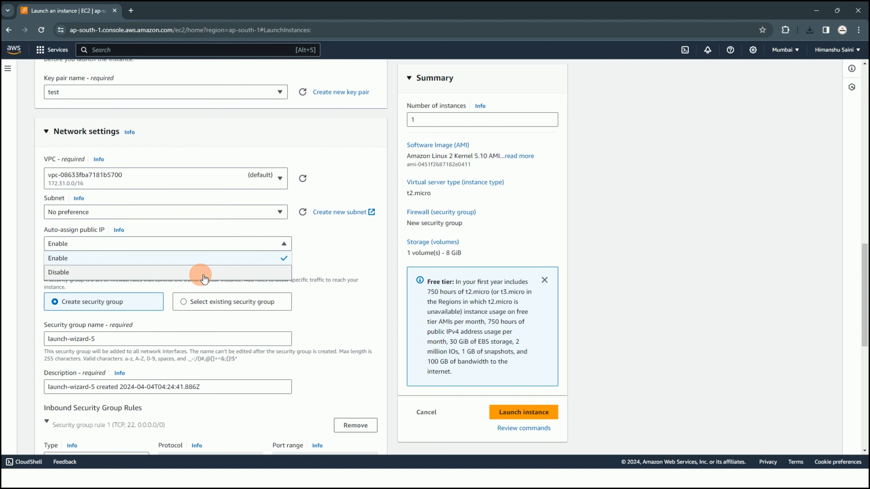
pyautogui.click(324, 243)
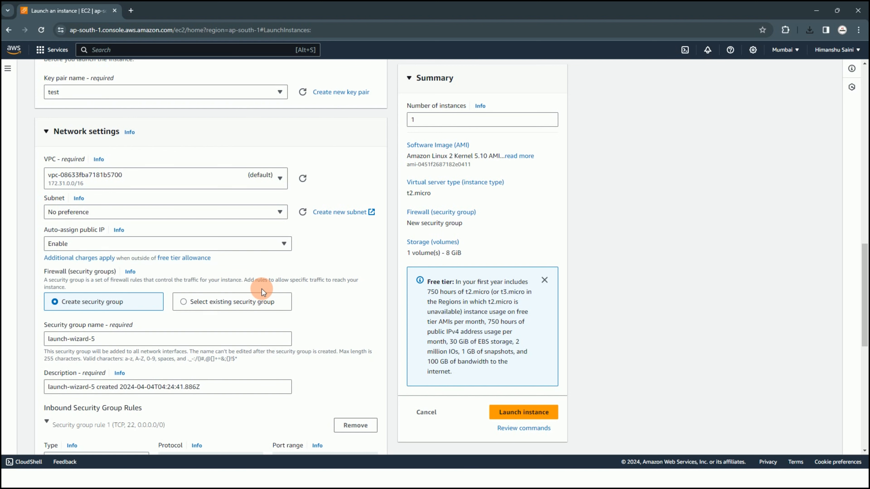
# Use an existing security group for the firewall and select launch-wizard-4
pyautogui.scroll(-2, 261, 289)
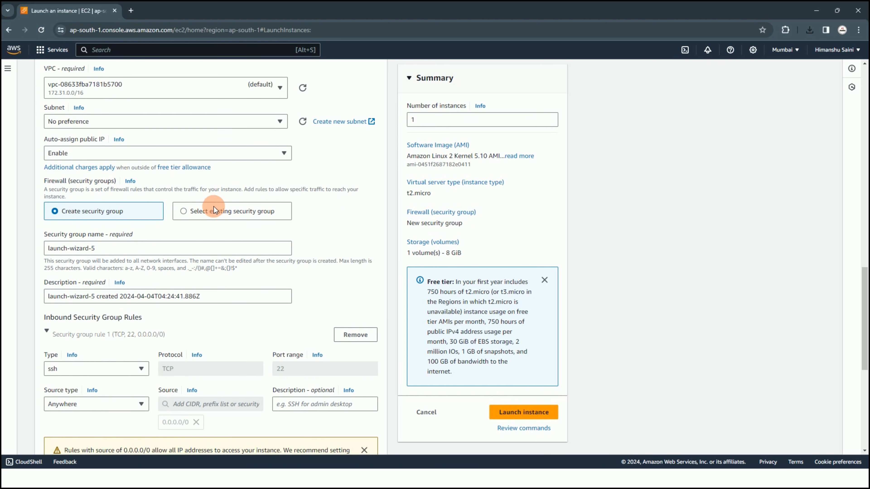
pyautogui.click(181, 211)
pyautogui.click(167, 247)
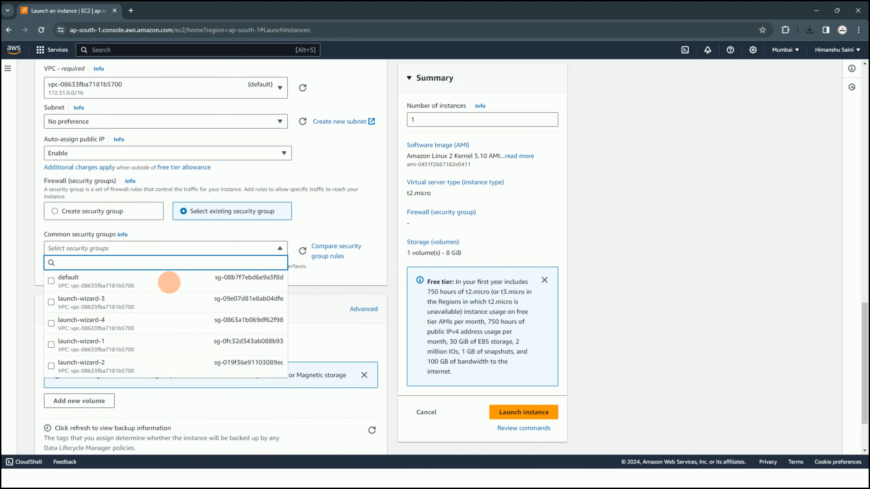
pyautogui.scroll(-2, 202, 296)
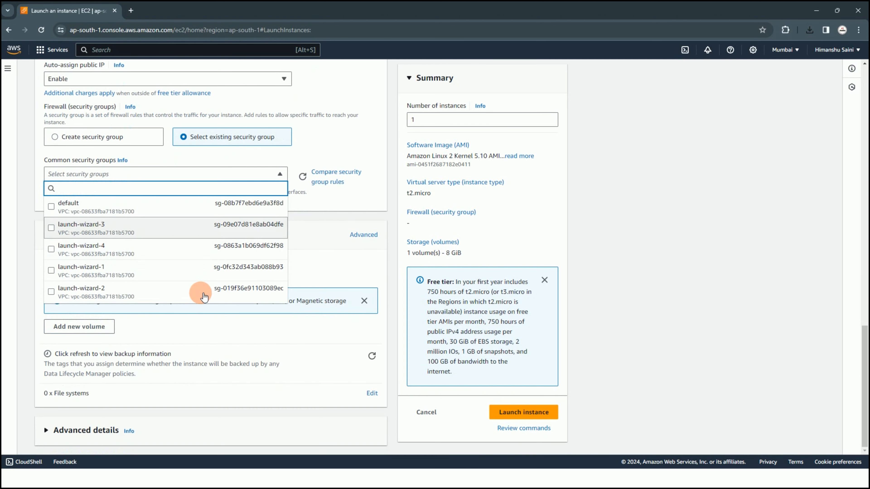
pyautogui.click(142, 244)
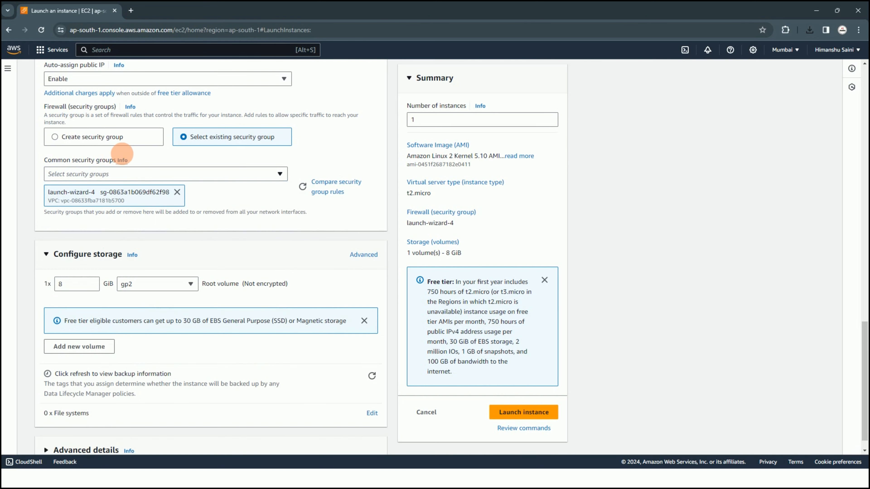
pyautogui.click(98, 137)
pyautogui.click(231, 139)
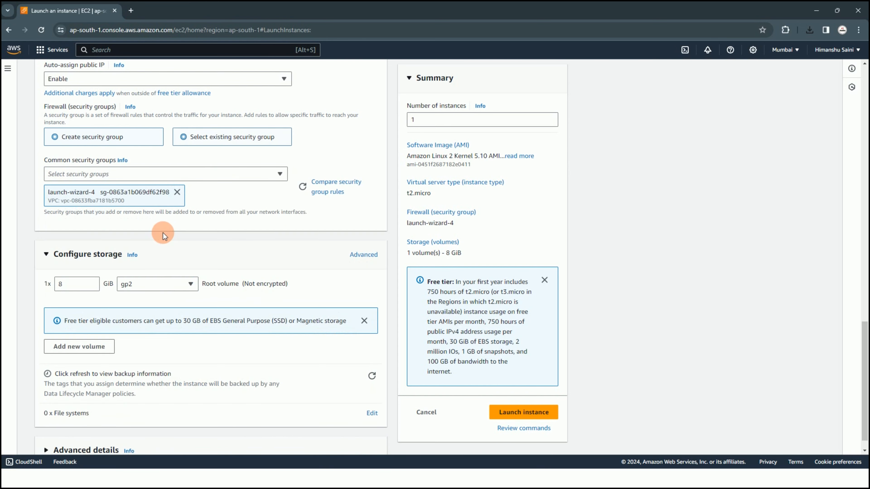
# Expand the advanced details and examine the settings from domain join directory and IAM instance profile through user data
pyautogui.scroll(-1, 225, 334)
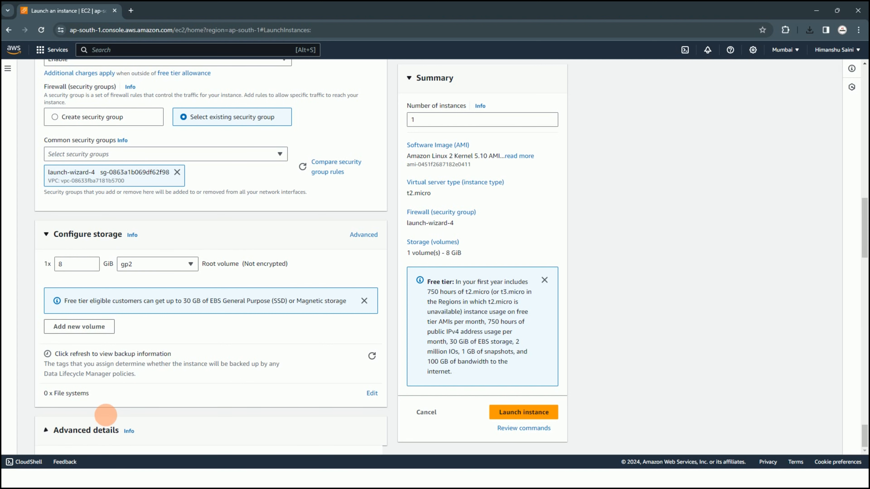
pyautogui.scroll(3, 181, 386)
pyautogui.scroll(-15, 161, 347)
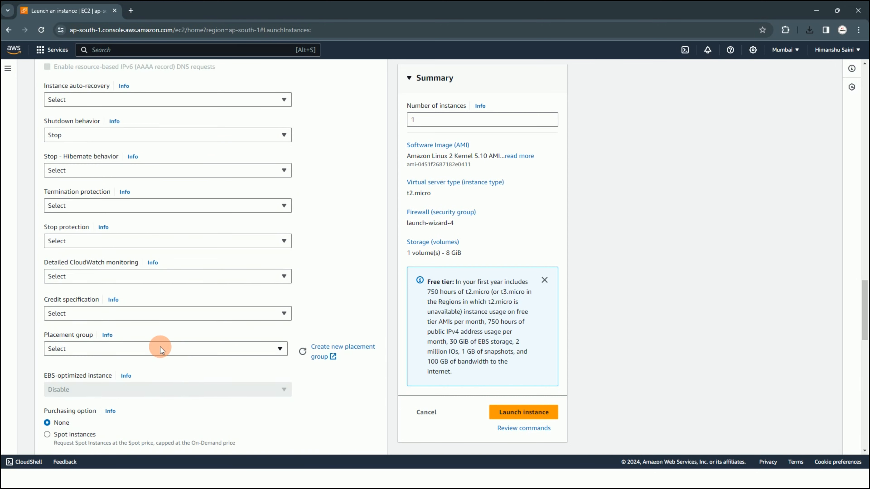
pyautogui.scroll(5, 164, 327)
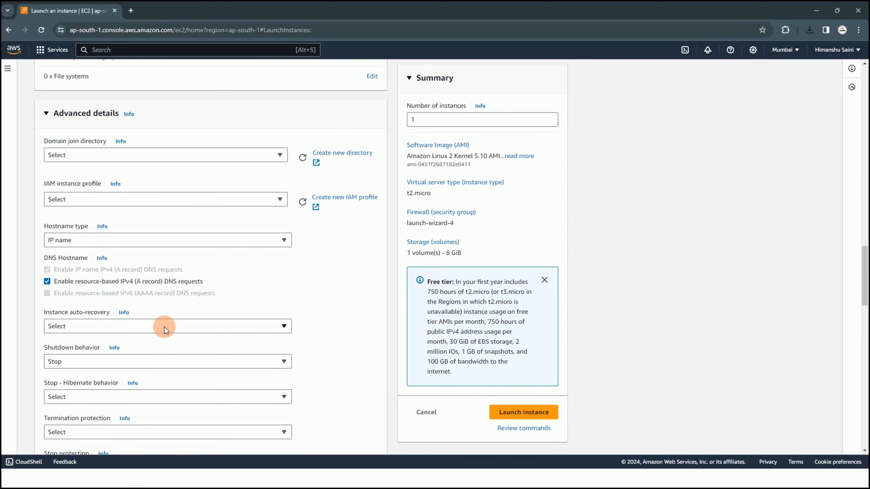
pyautogui.click(122, 155)
pyautogui.click(122, 158)
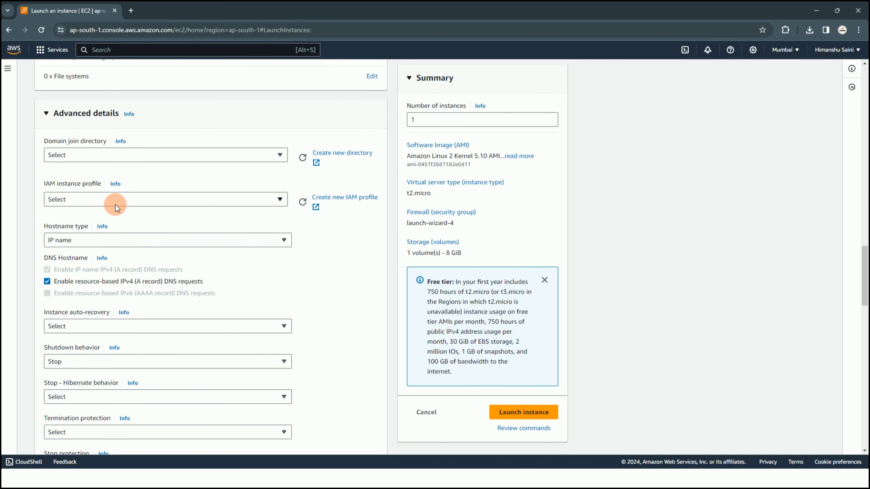
pyautogui.click(107, 202)
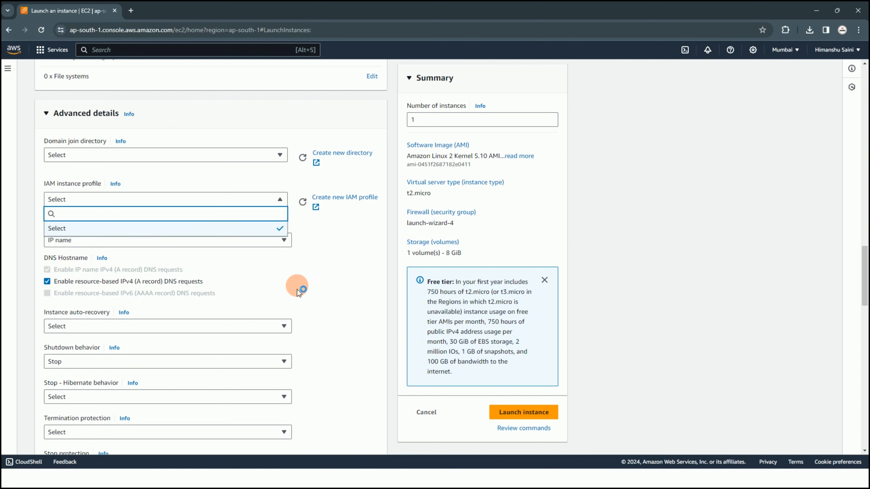
pyautogui.click(316, 271)
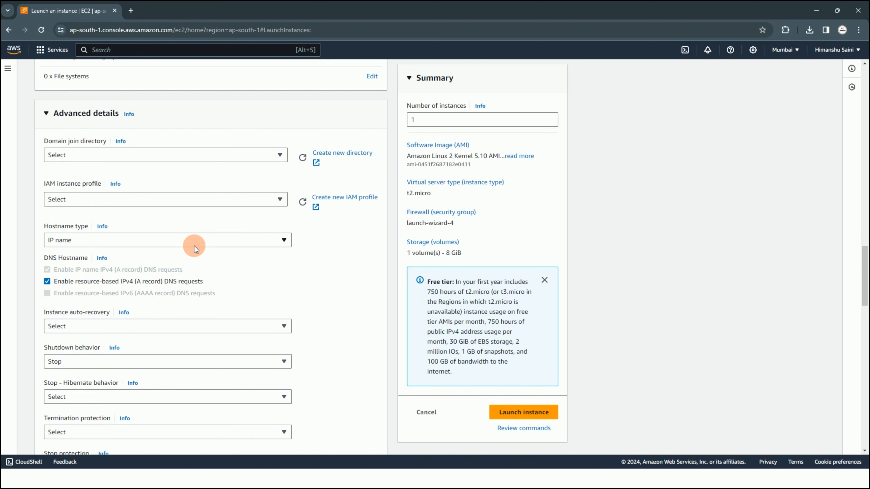
pyautogui.scroll(-3, 233, 332)
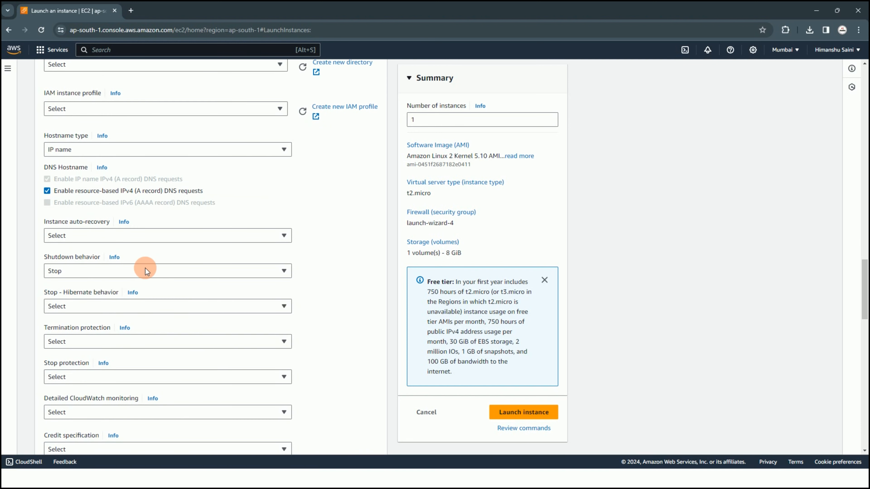
pyautogui.scroll(-4, 146, 327)
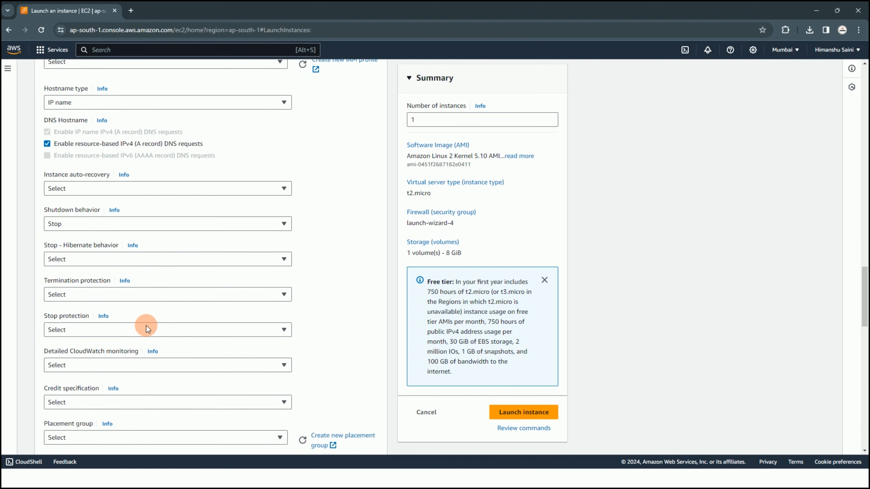
pyautogui.scroll(-5, 157, 318)
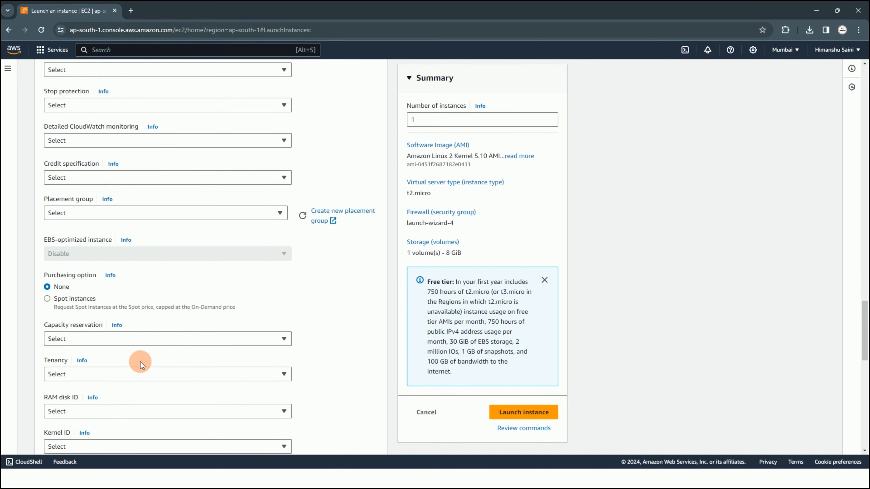
pyautogui.scroll(-5, 138, 338)
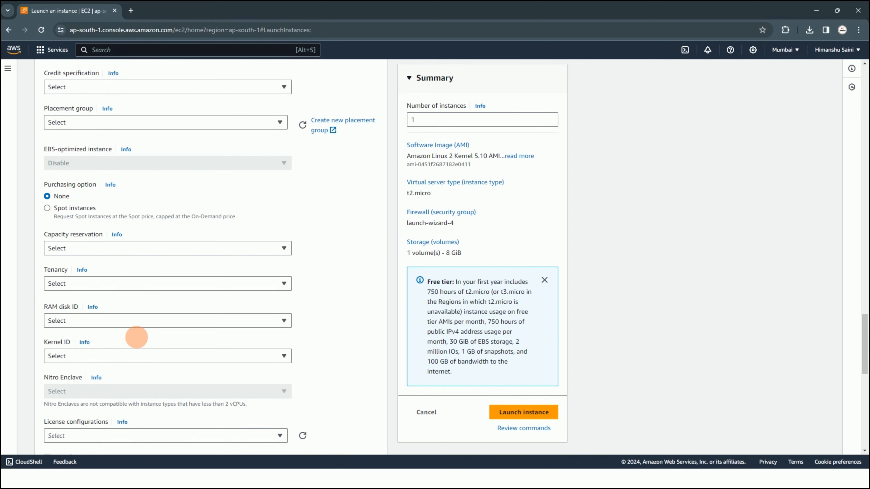
pyautogui.scroll(-10, 140, 373)
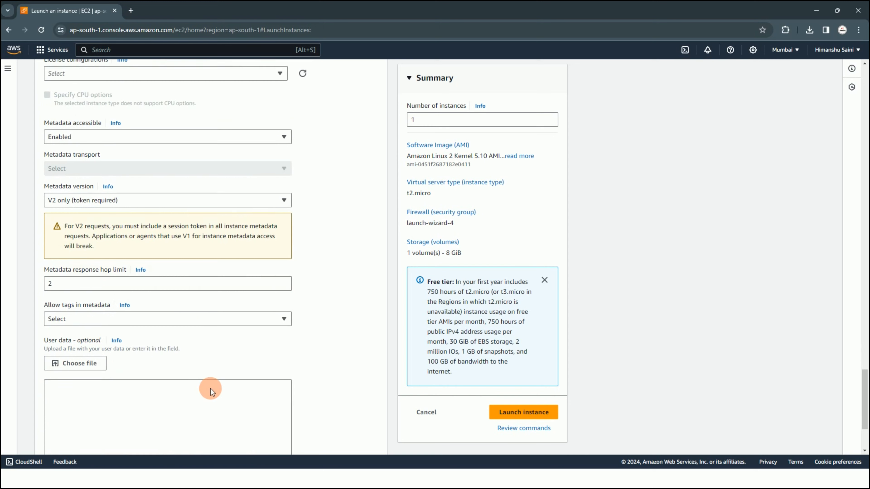
# Launch the instance with the configured settings and open it in the instances list
pyautogui.click(89, 298)
pyautogui.click(530, 412)
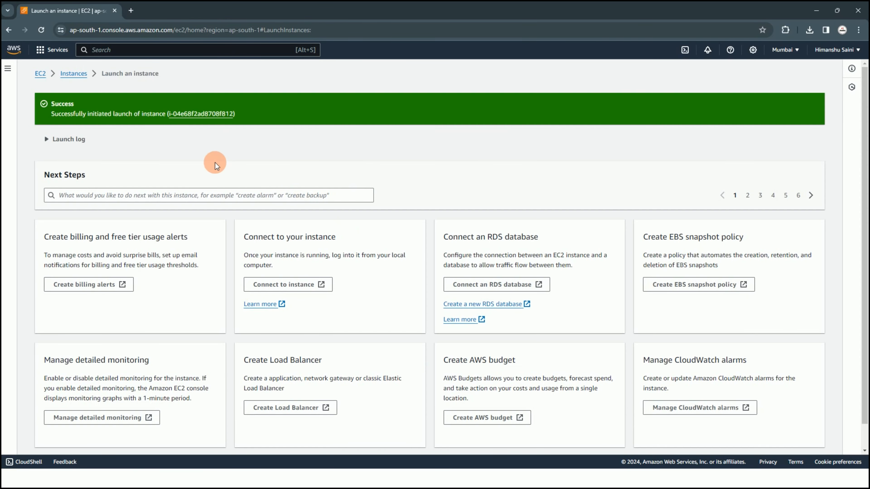
pyautogui.click(208, 115)
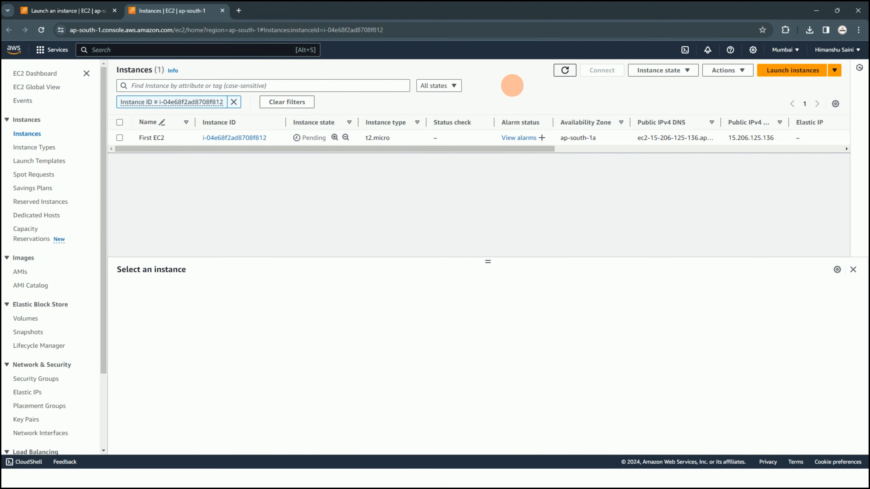
# Refresh the instances list to check the state of First EC2
pyautogui.click(565, 71)
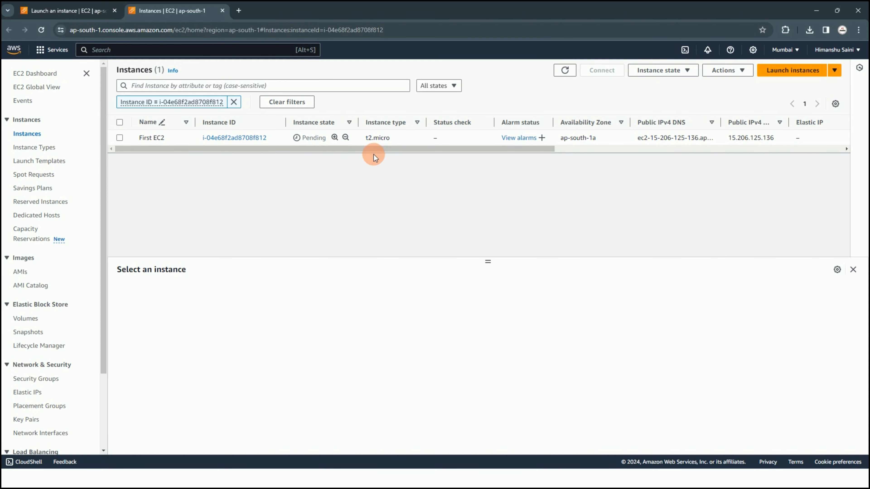
pyautogui.click(564, 70)
pyautogui.click(564, 71)
pyautogui.click(816, 11)
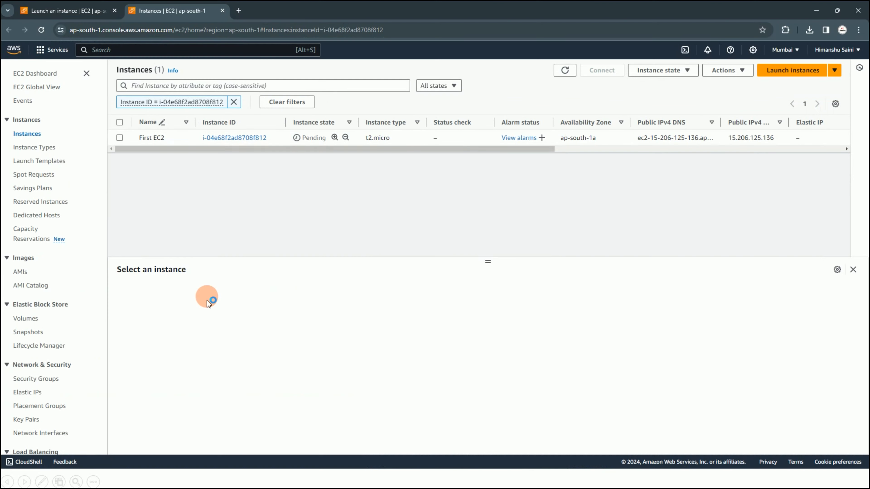
# Select the First EC2 instance and start creating an image from it with the name test AMI
pyautogui.click(119, 138)
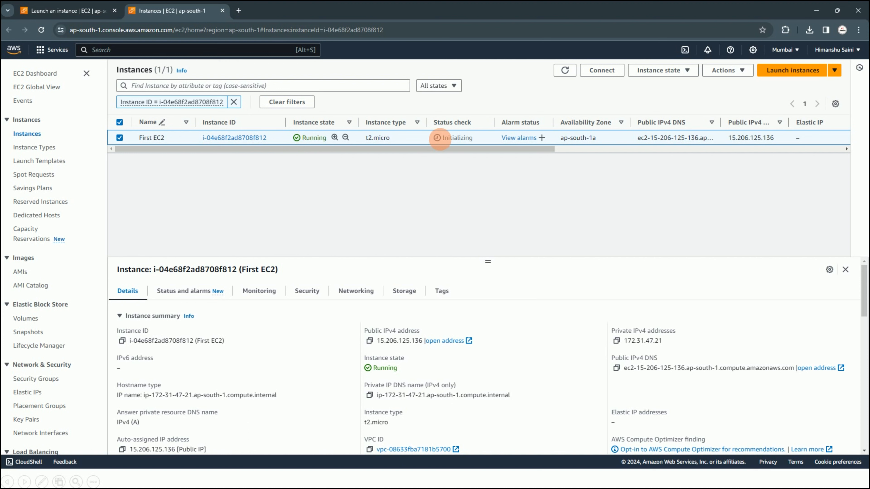
pyautogui.moveTo(431, 137); pyautogui.dragTo(483, 137)
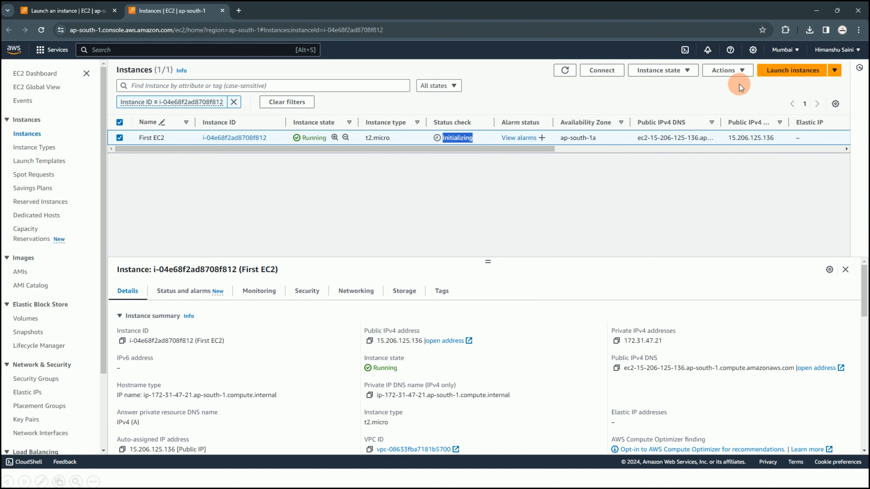
pyautogui.click(737, 78)
pyautogui.moveTo(753, 168)
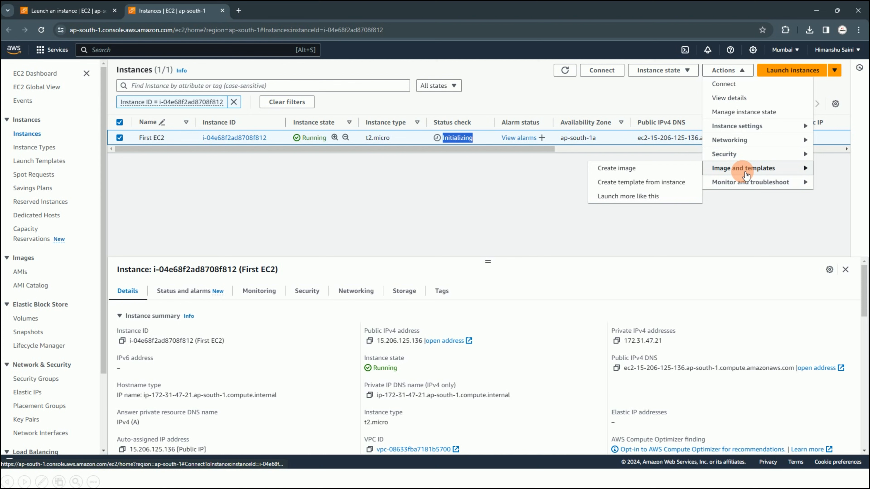
pyautogui.click(642, 169)
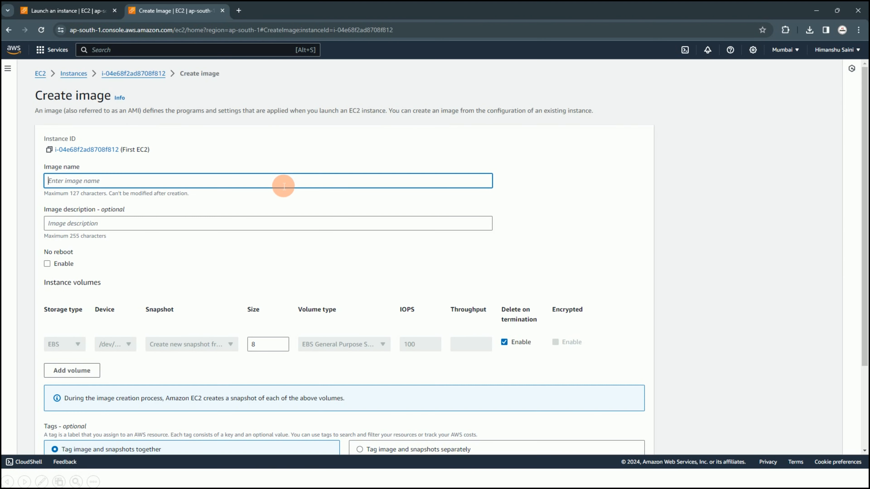
pyautogui.write('test AM')
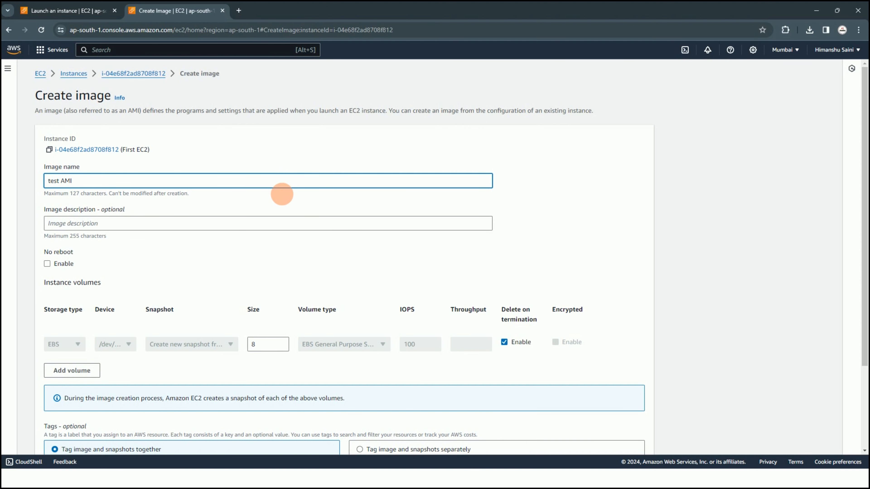
pyautogui.write('I')
# Enable the No reboot option for the image and leave the description empty
pyautogui.scroll(-2, 270, 198)
pyautogui.click(186, 179)
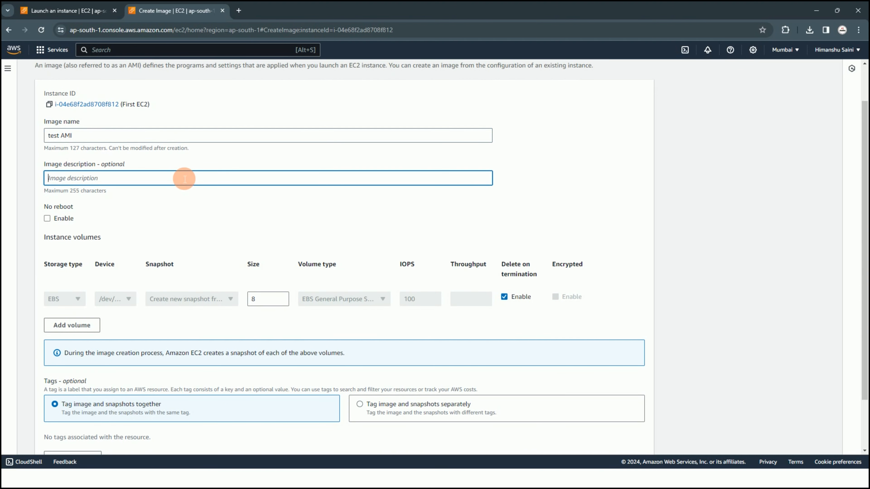
pyautogui.moveTo(87, 223); pyautogui.dragTo(39, 206)
pyautogui.click(83, 220)
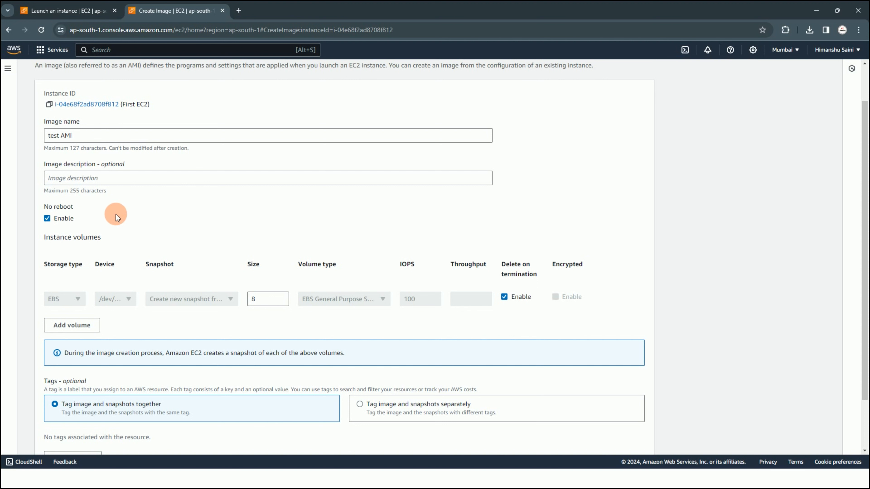
# Create the image without tags, keeping the default 8 GiB EBS volume settings
pyautogui.scroll(1, 213, 288)
pyautogui.scroll(-3, 213, 288)
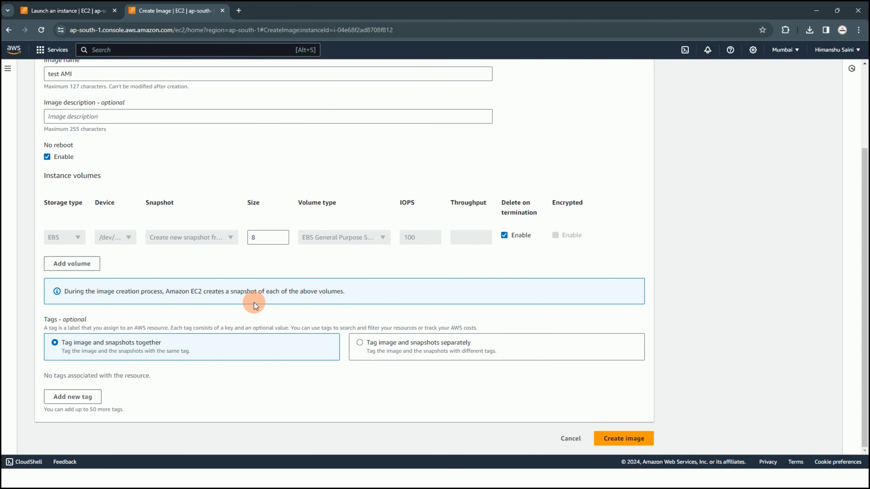
pyautogui.scroll(2, 254, 302)
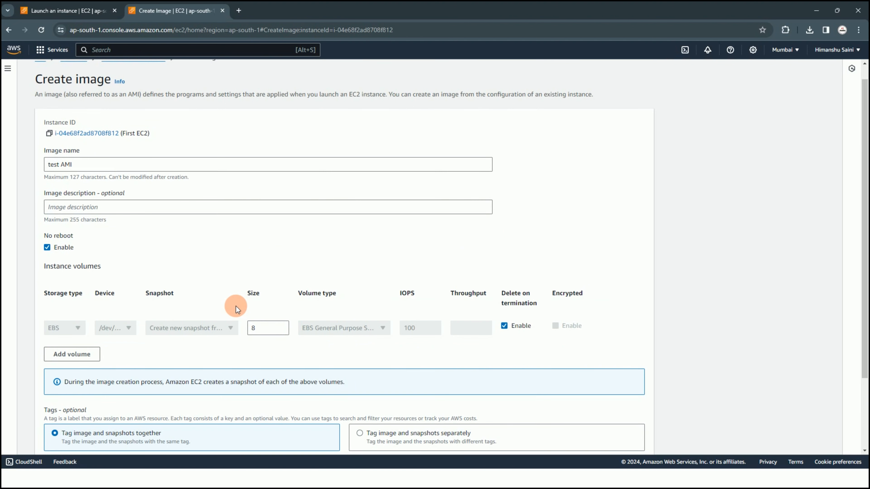
pyautogui.scroll(-2, 267, 305)
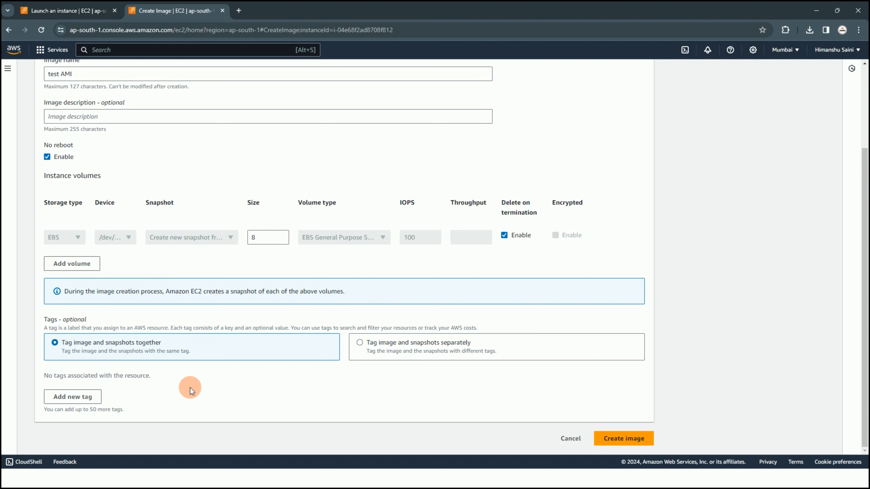
pyautogui.click(93, 397)
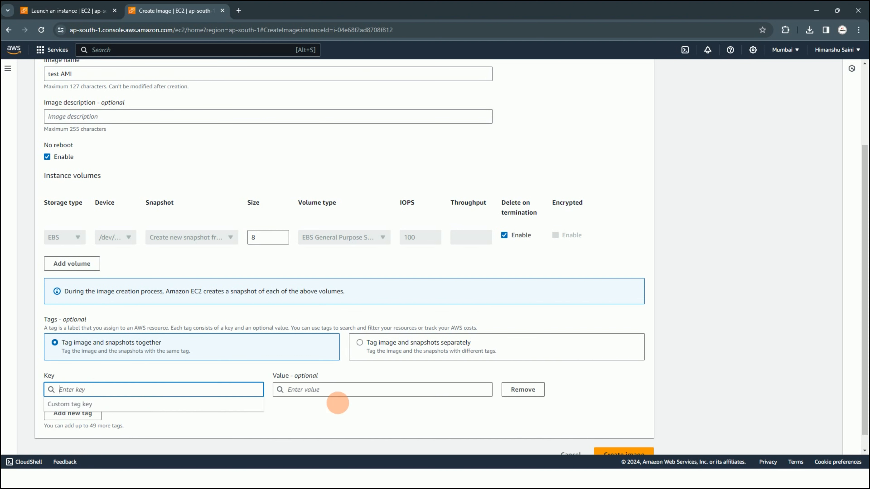
pyautogui.click(521, 389)
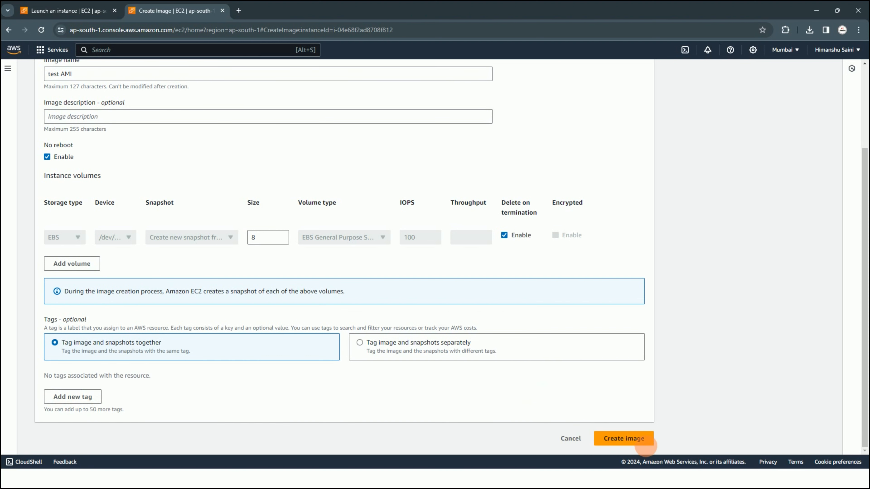
pyautogui.click(645, 445)
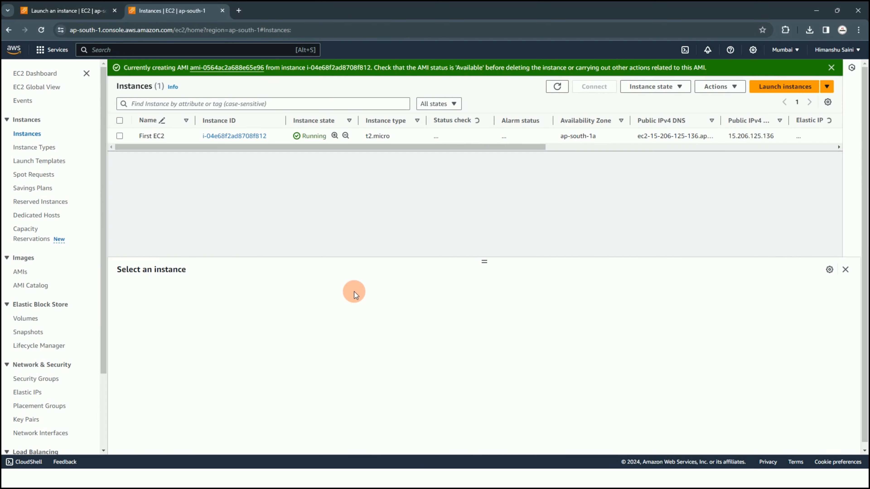
# Open the newly created AMI, refresh its status, and start launching an instance from test AMI
pyautogui.click(227, 68)
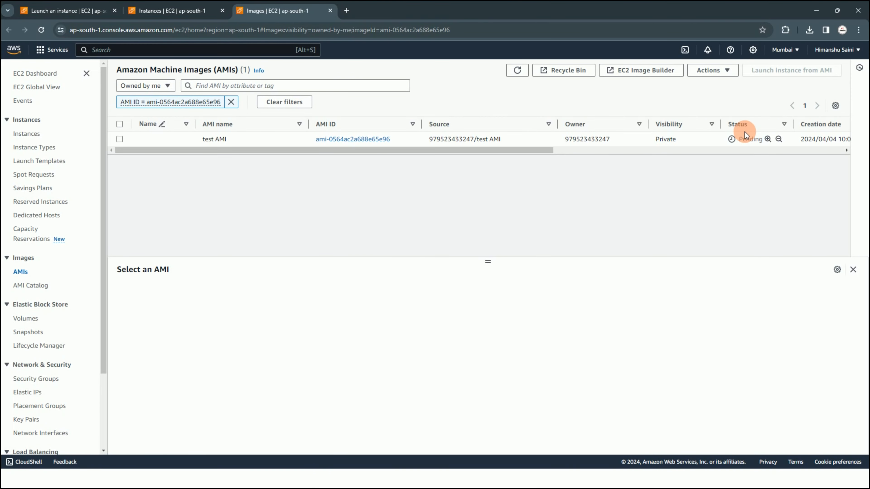
pyautogui.click(515, 71)
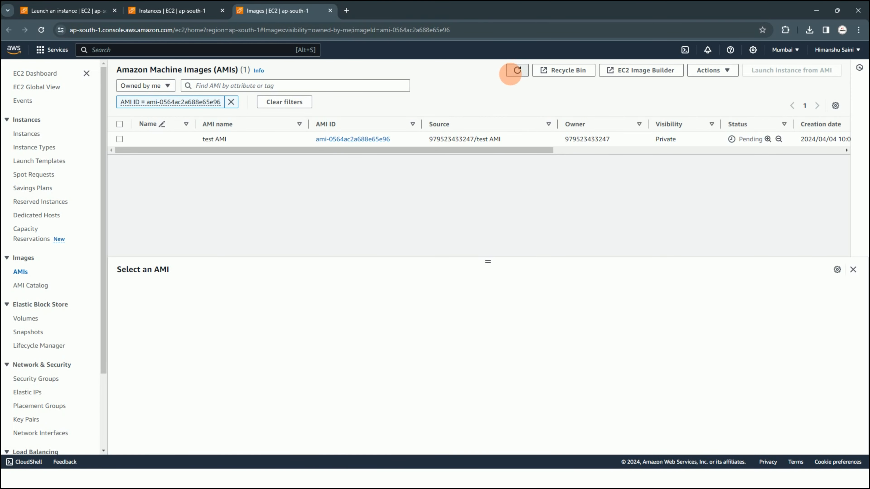
pyautogui.click(119, 139)
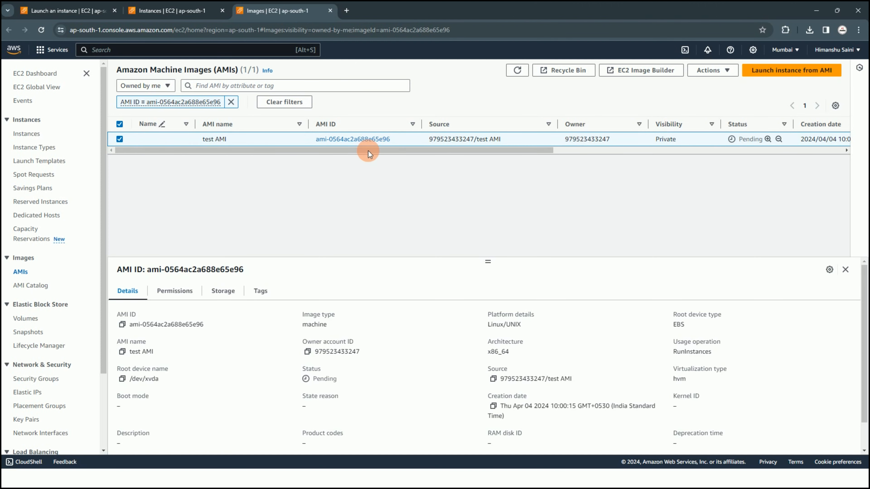
pyautogui.click(817, 71)
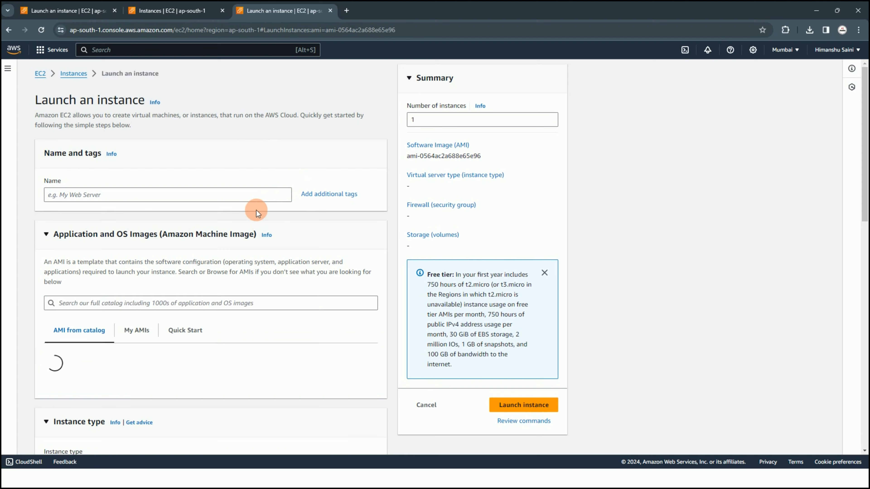
# Examine the launch settings for the instance based on test AMI, from the image details through storage
pyautogui.scroll(-5, 192, 192)
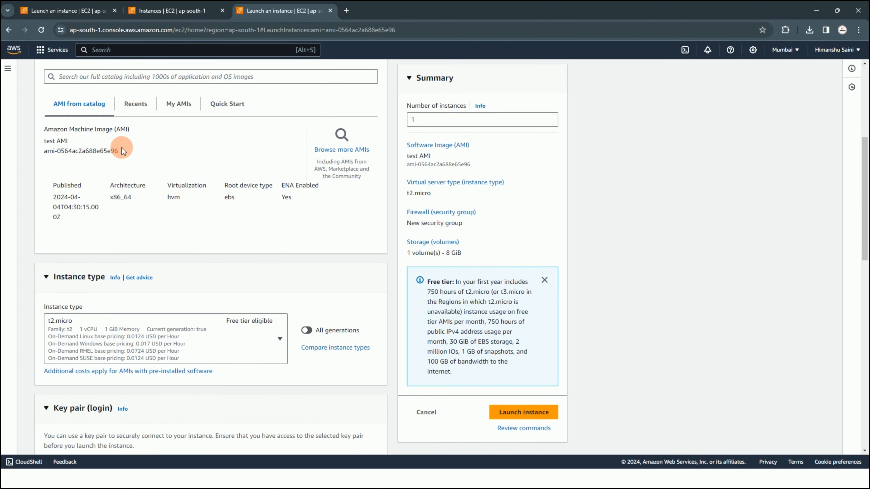
pyautogui.scroll(-5, 171, 213)
pyautogui.scroll(-8, 187, 234)
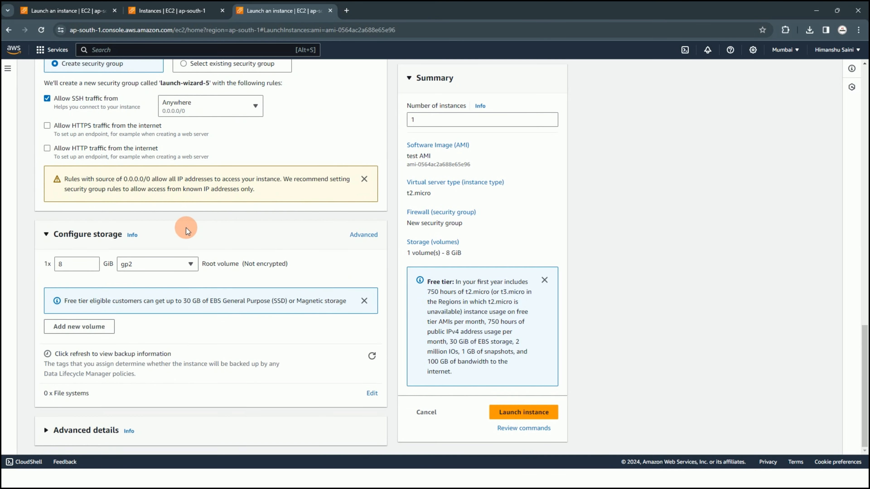
pyautogui.scroll(20, 186, 227)
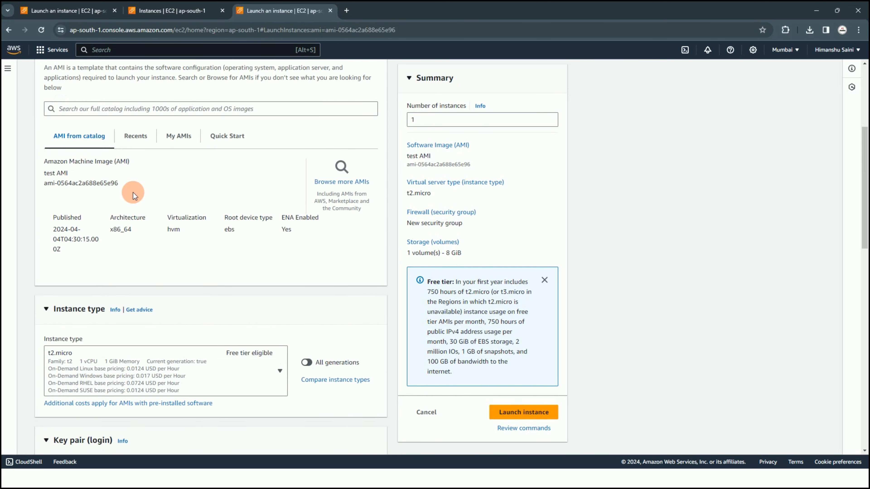
pyautogui.scroll(-7, 147, 208)
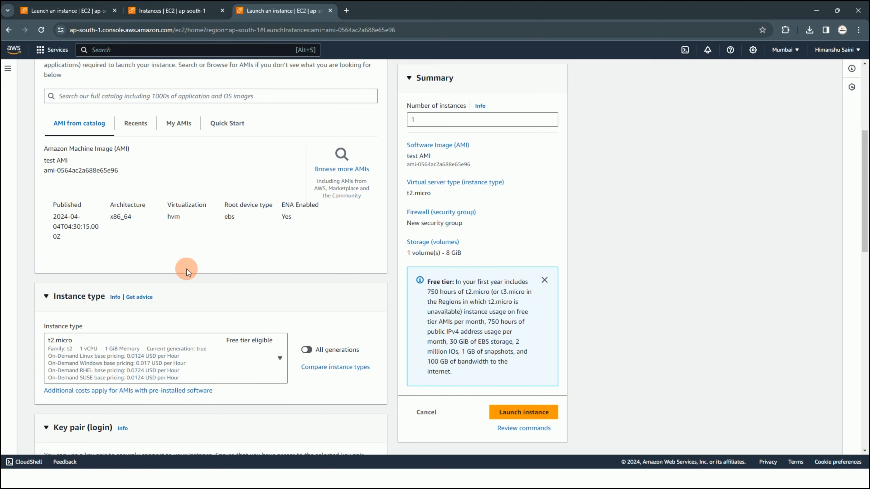
pyautogui.scroll(-7, 172, 251)
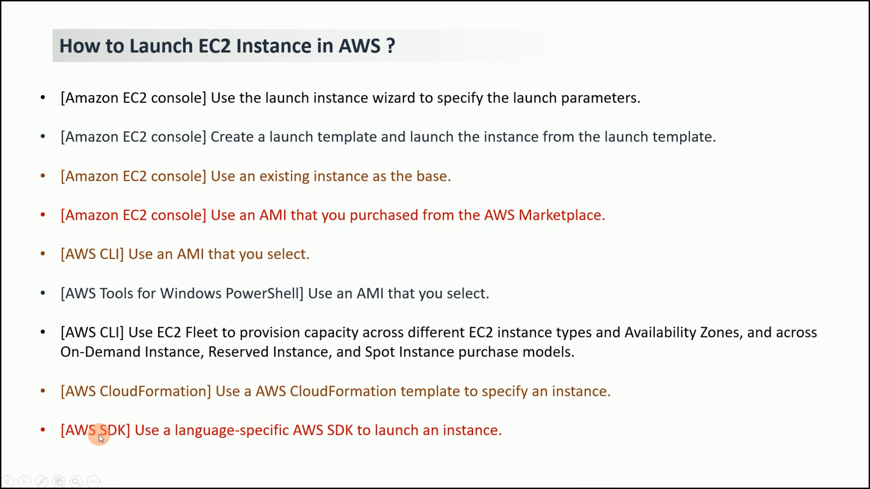
pyautogui.press('Left')
pyautogui.press('Right')
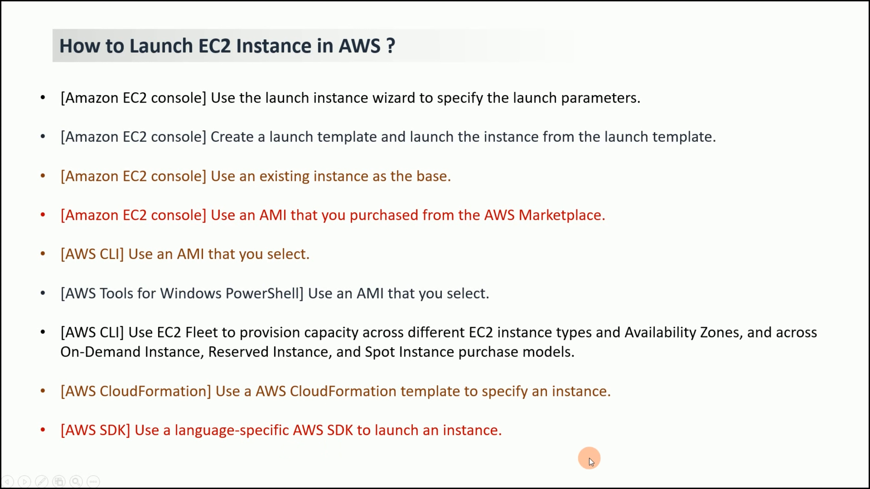
pyautogui.click(604, 439)
pyautogui.click(497, 192)
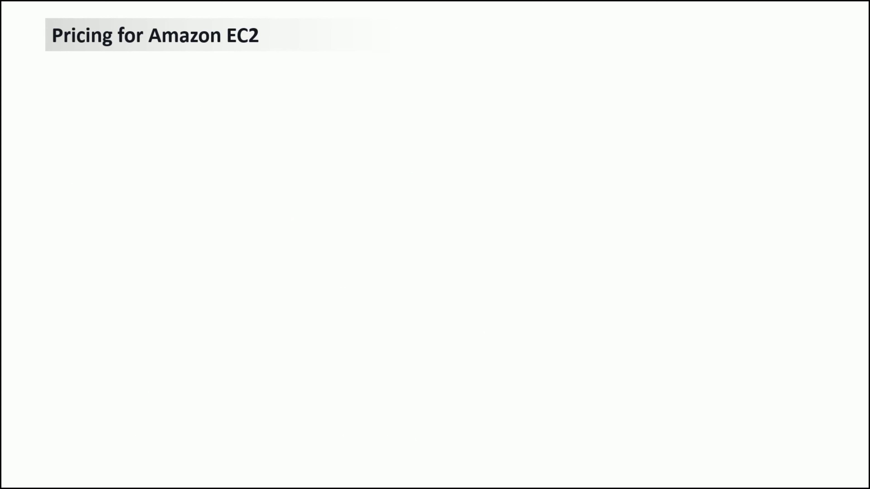
pyautogui.press('Right')
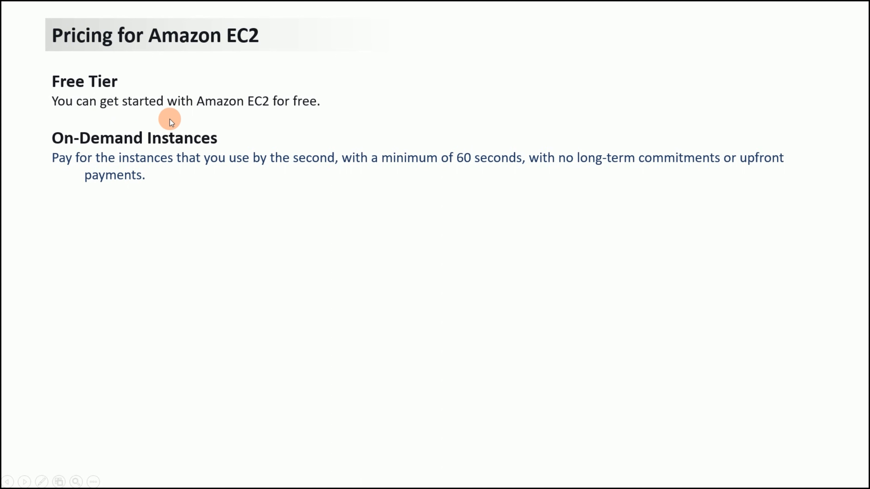